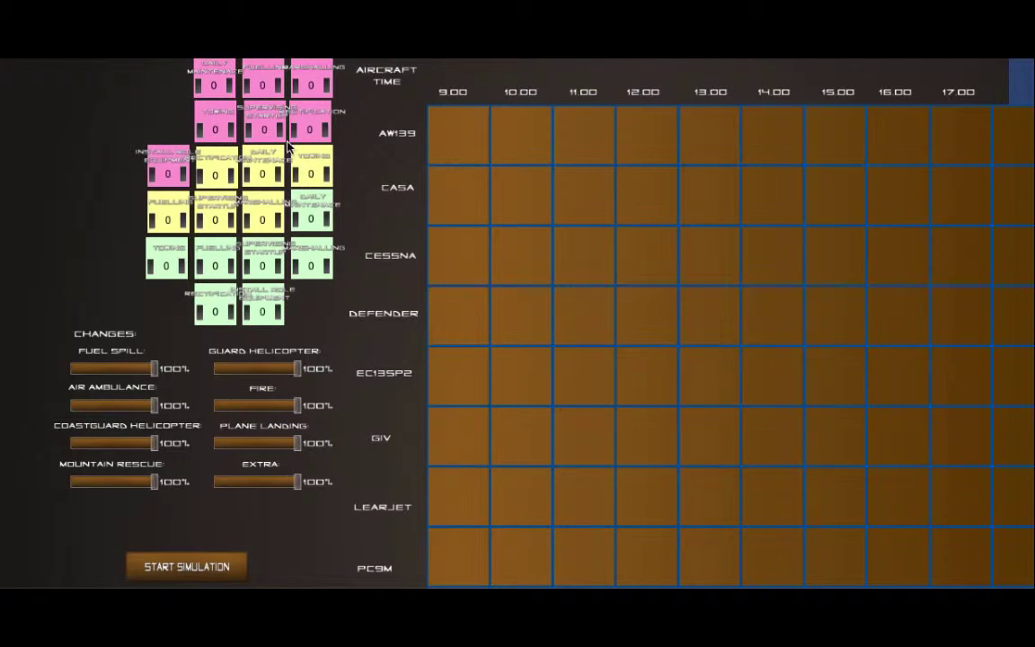
Step: Schedule AW139 maintenance 9:00 and marshalling 12:00, CASA rectification 10:00 and fuelling 11:00, CESSNA maintenance 9:00 and fuelling 10:00
drag(397, 132, 456, 135)
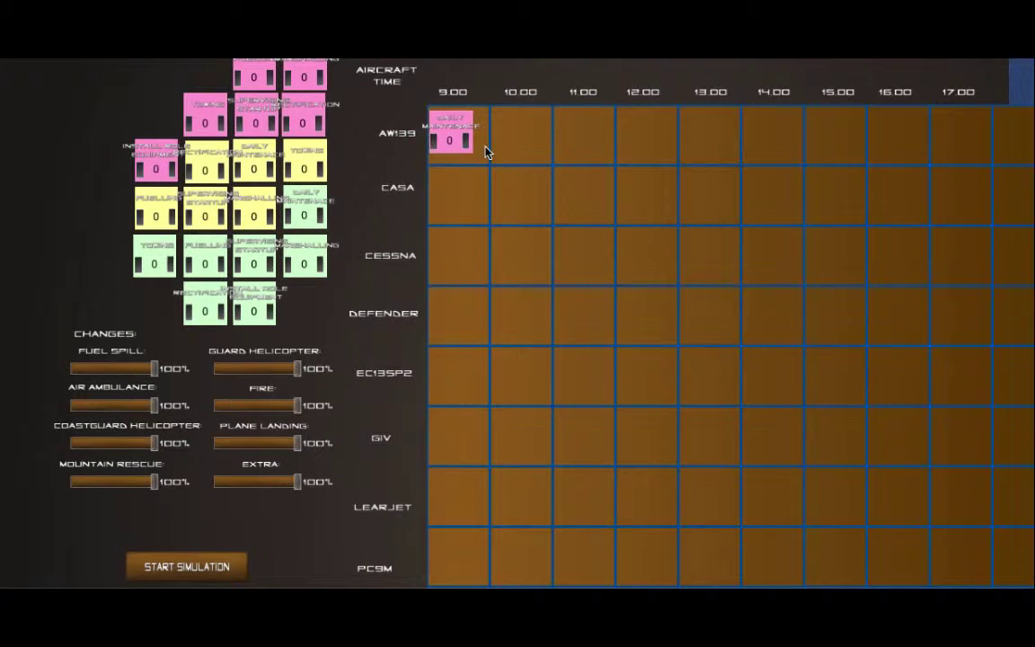
drag(313, 120, 518, 202)
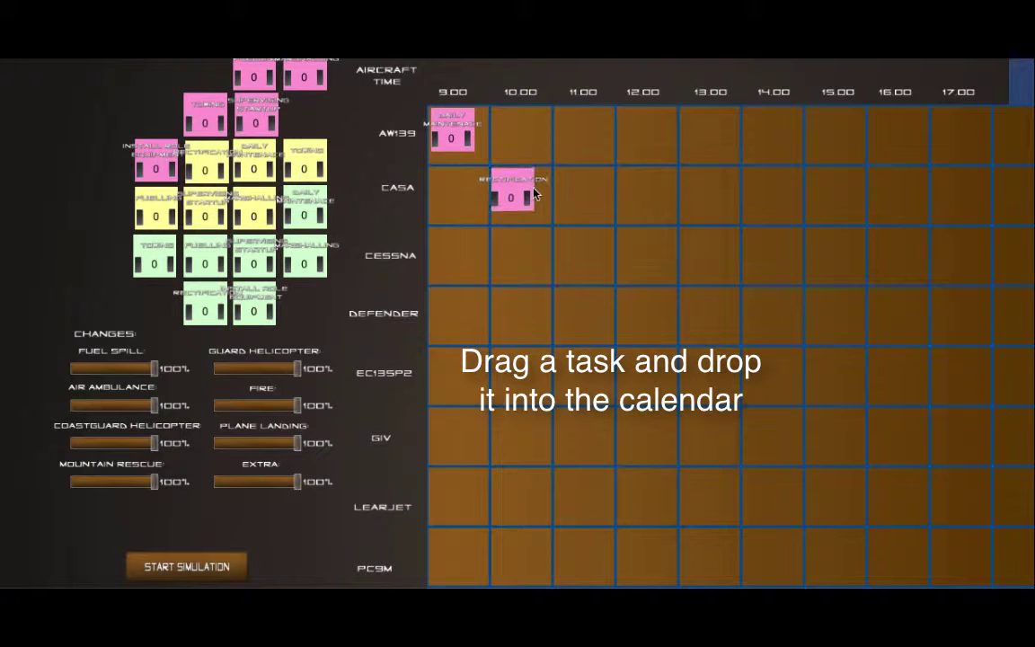
drag(317, 84, 644, 135)
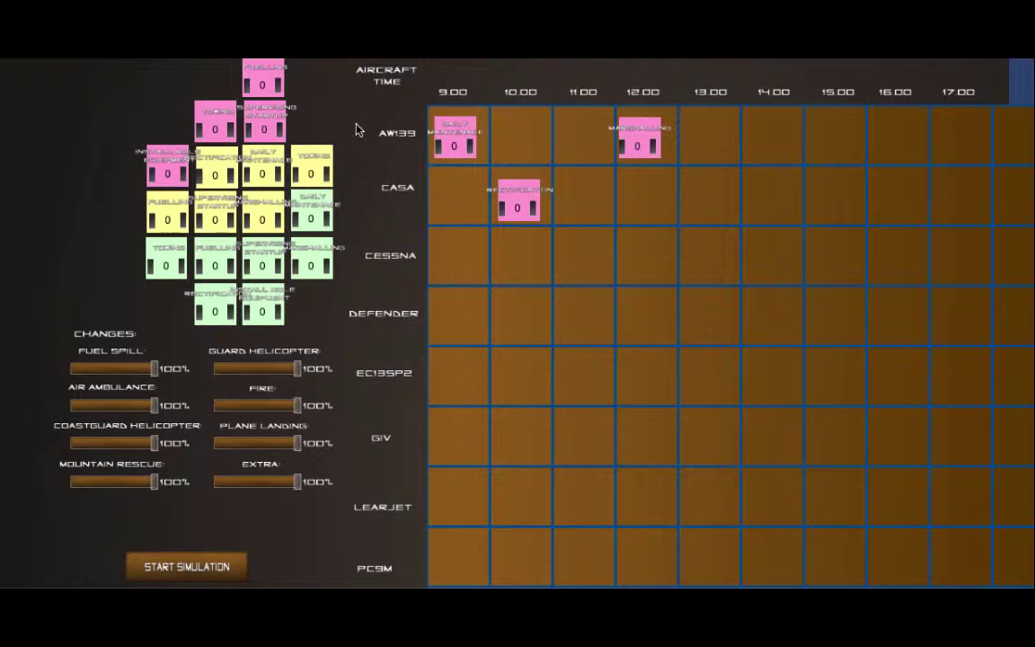
drag(253, 76, 699, 200)
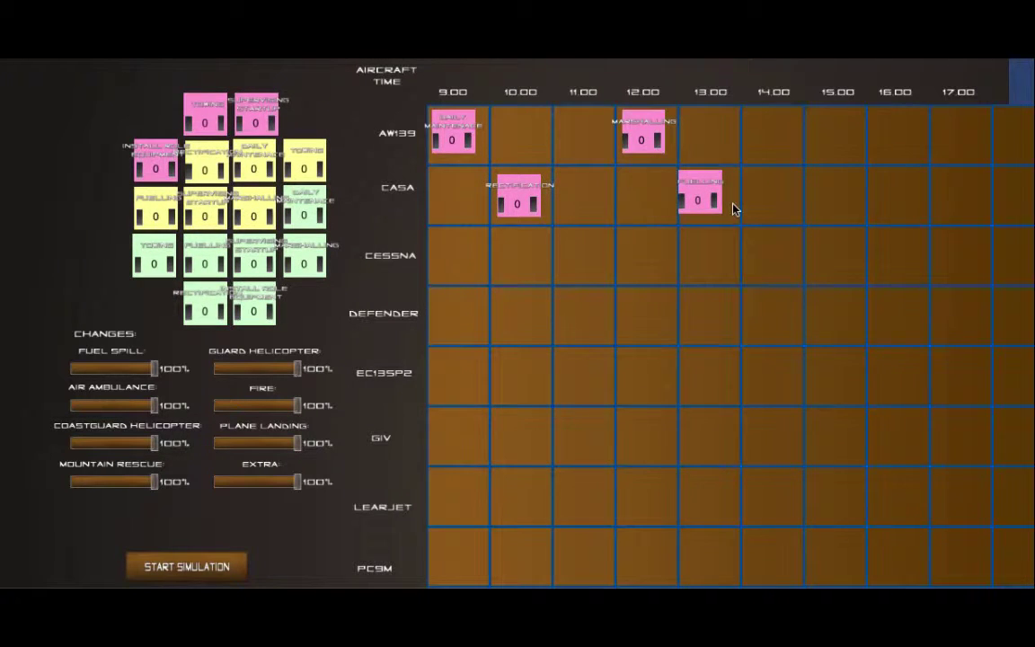
drag(699, 199, 582, 206)
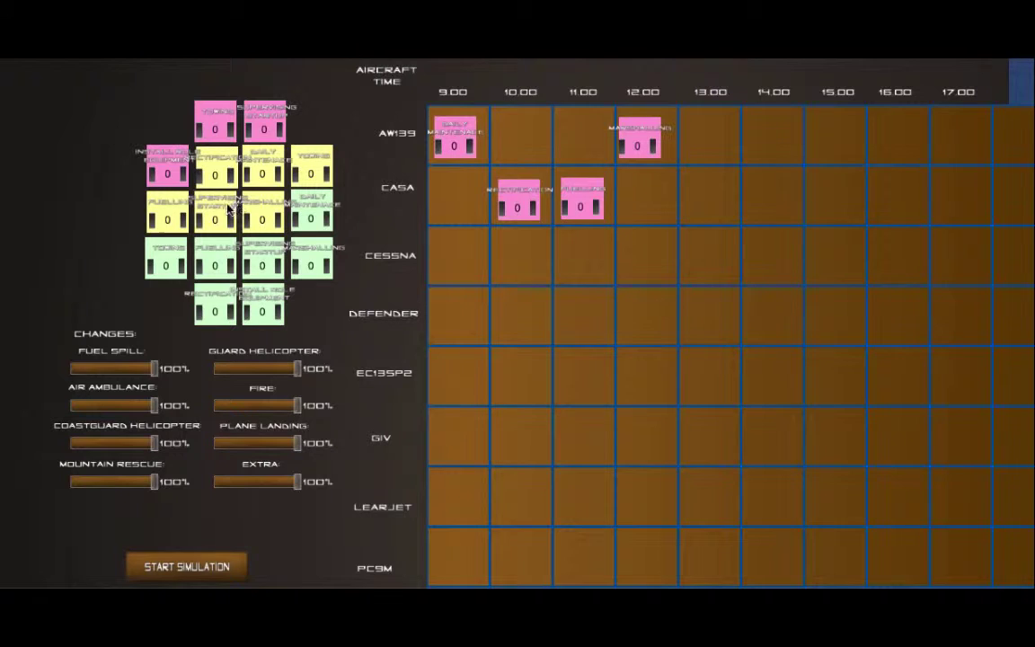
drag(310, 209, 454, 256)
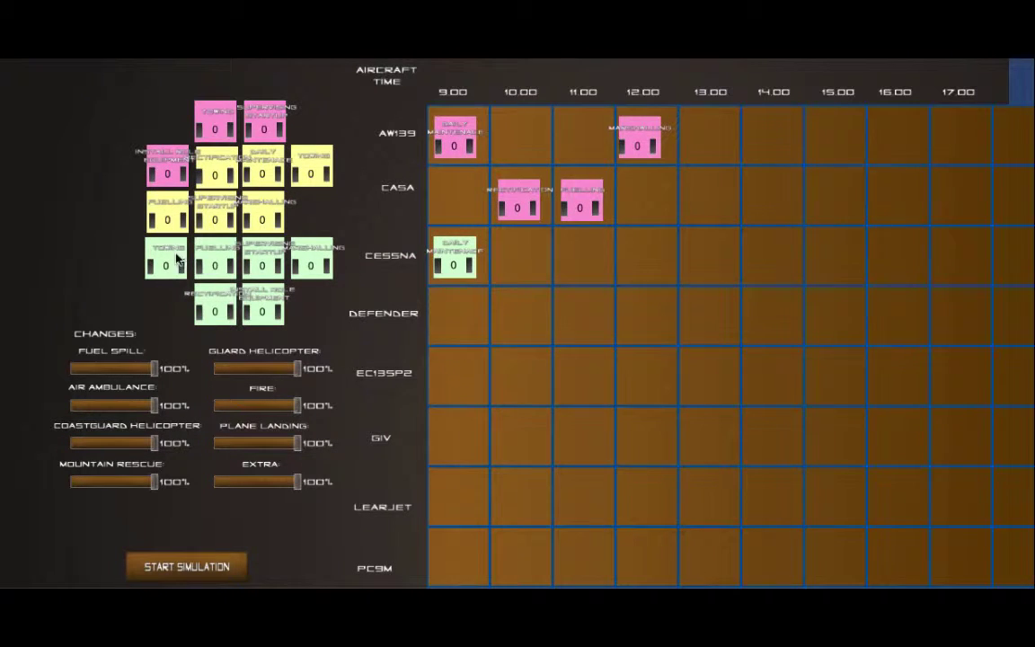
drag(214, 265, 519, 258)
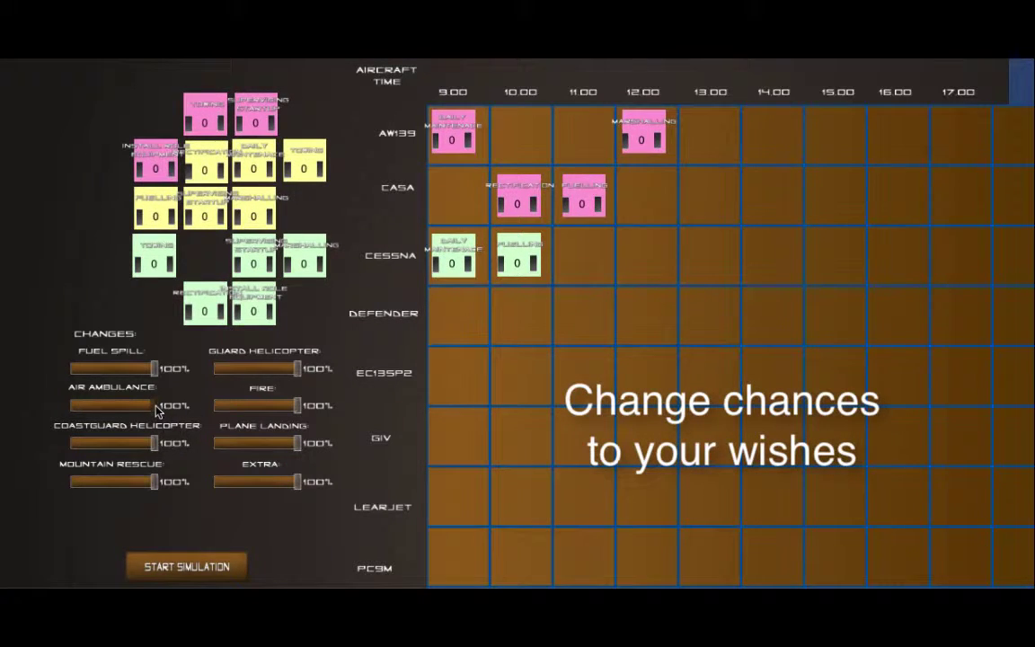
Step: Lower air ambulance to 51%, guard helicopter to 56% and extra events to 48%, then start the simulation
drag(155, 406, 112, 406)
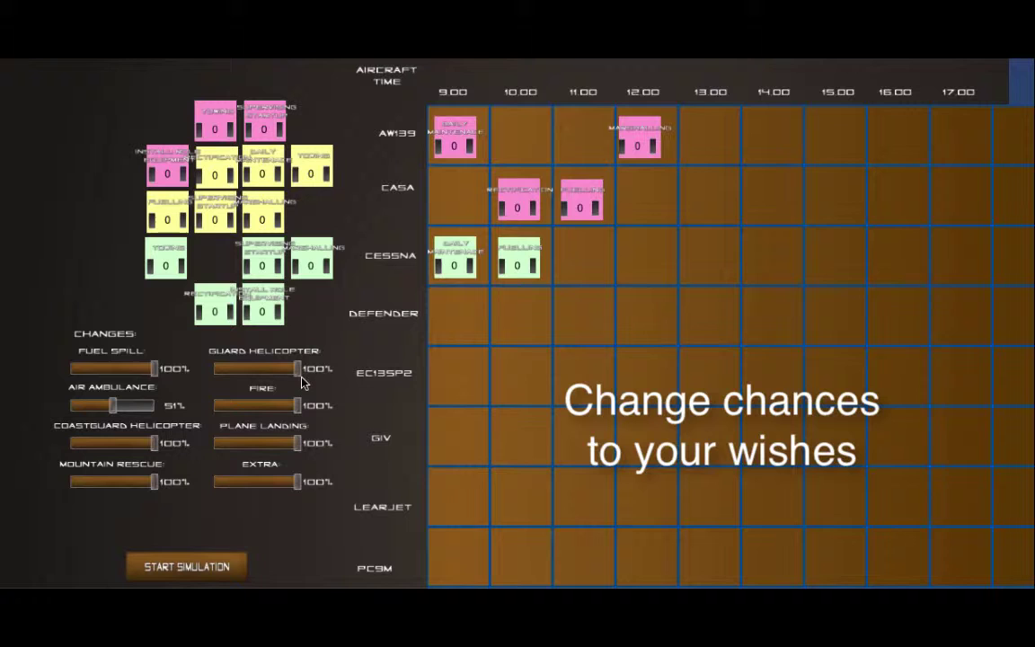
drag(297, 370, 261, 369)
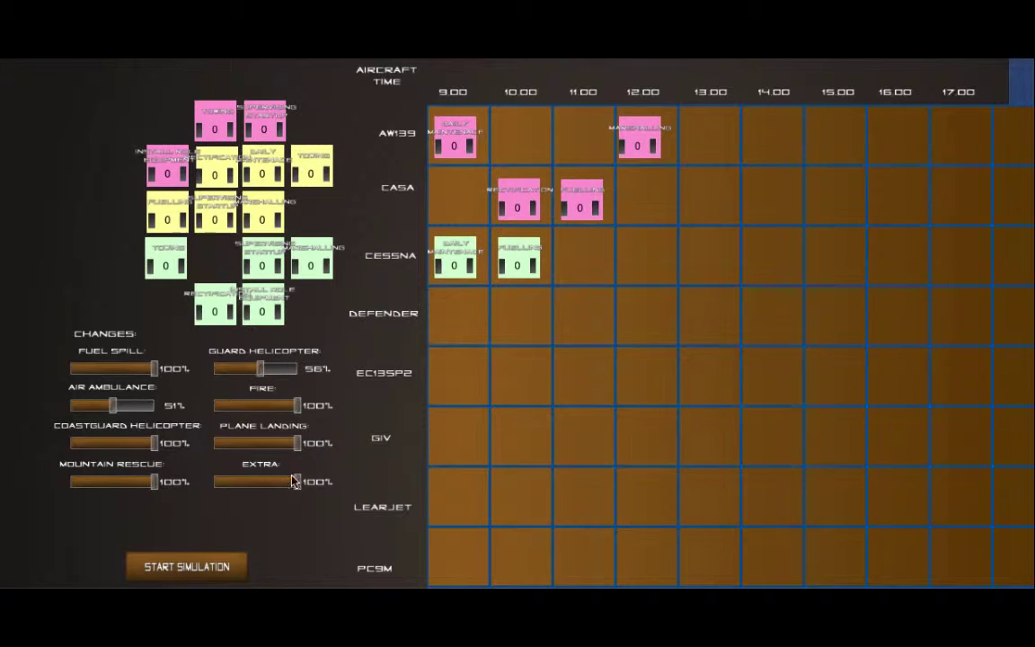
drag(296, 483, 254, 482)
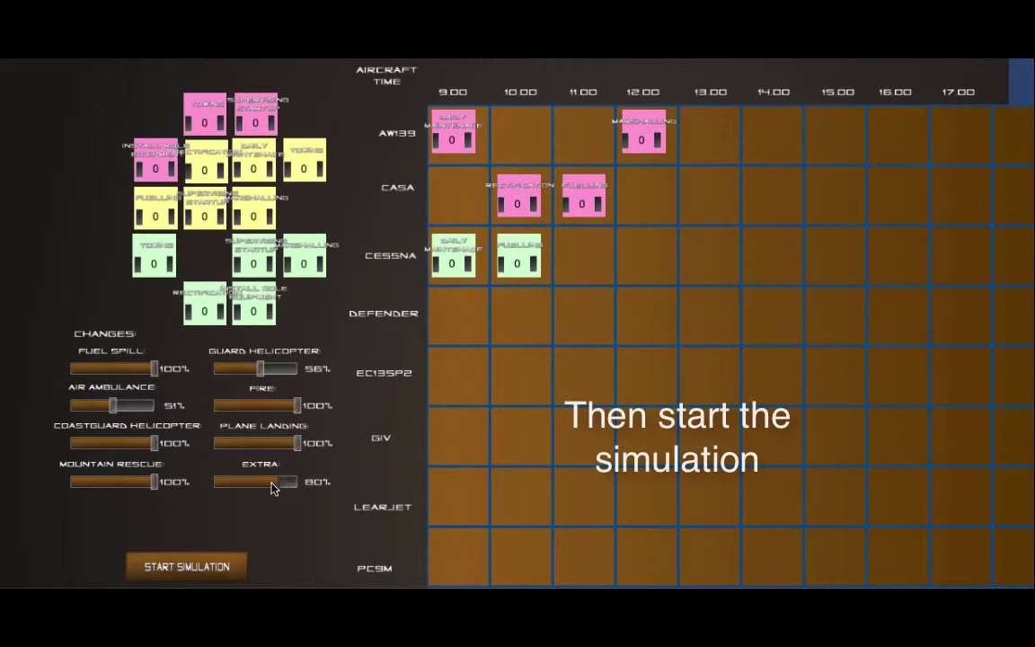
click(190, 578)
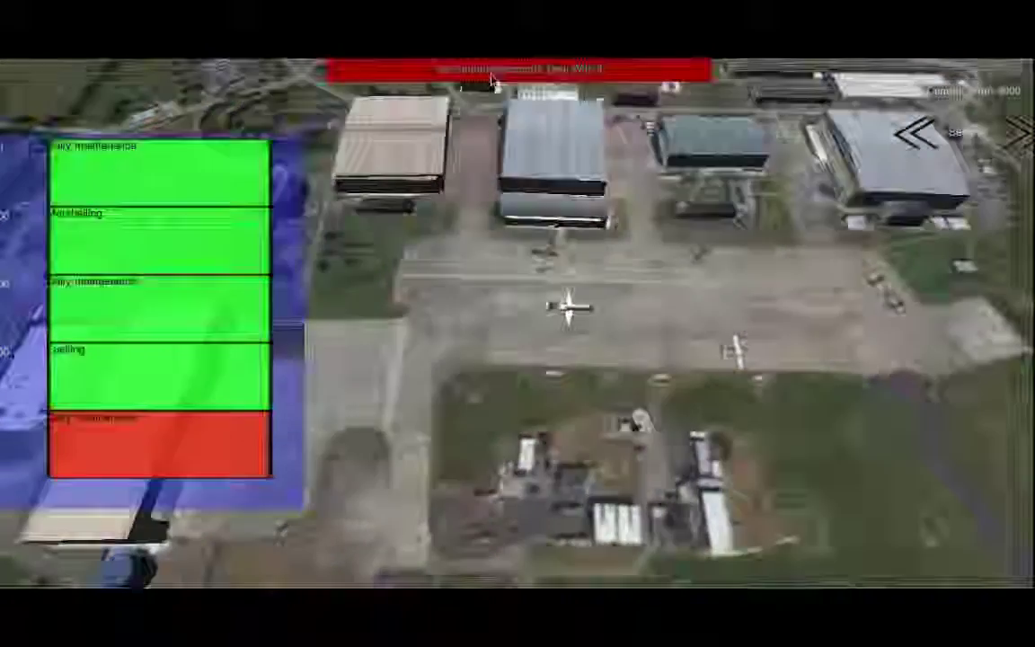
Step: Assign Flight school worker1 and worker5 to the alerted event and confirm
click(449, 72)
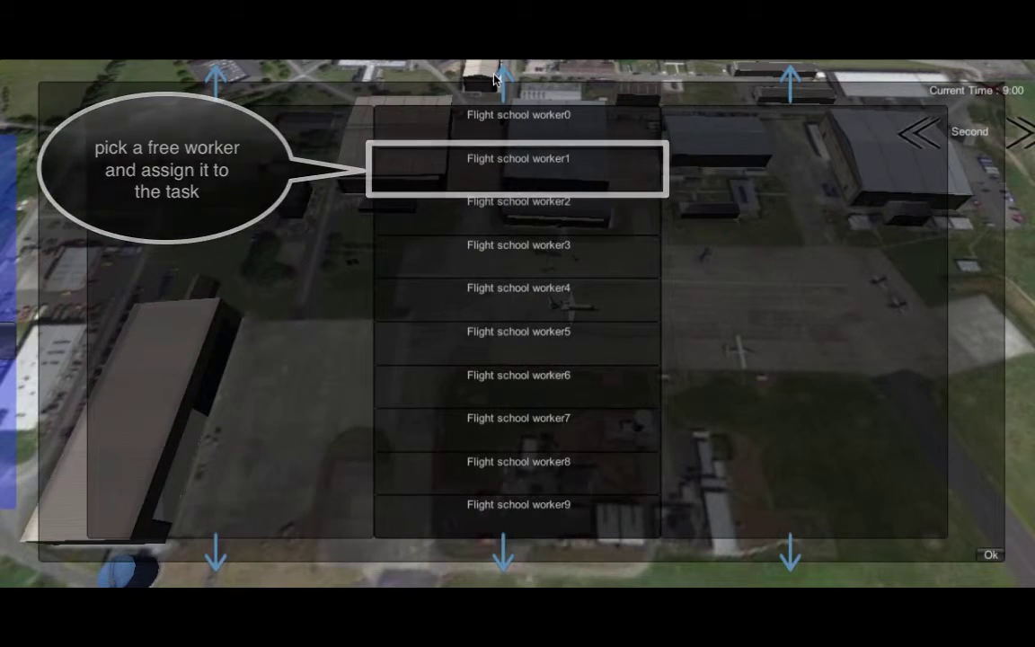
drag(499, 158, 835, 174)
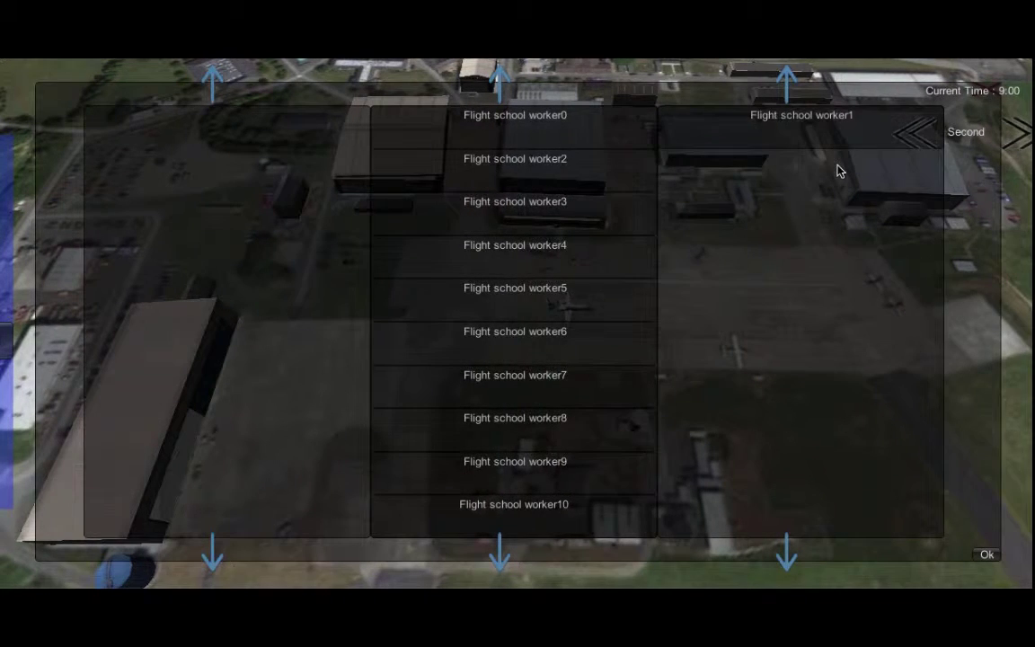
drag(539, 290, 838, 219)
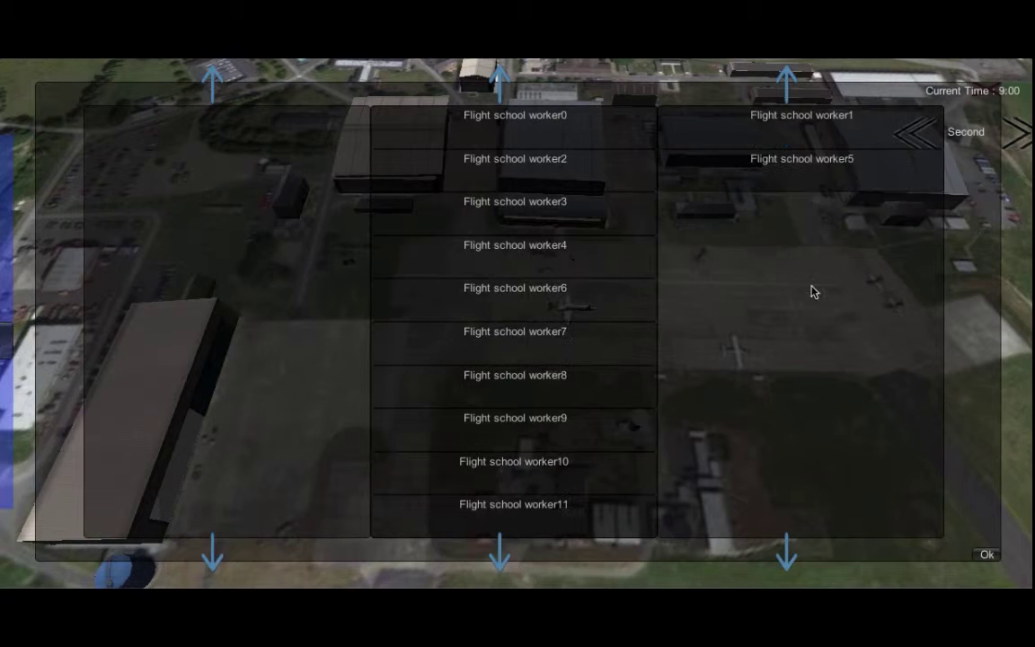
click(988, 557)
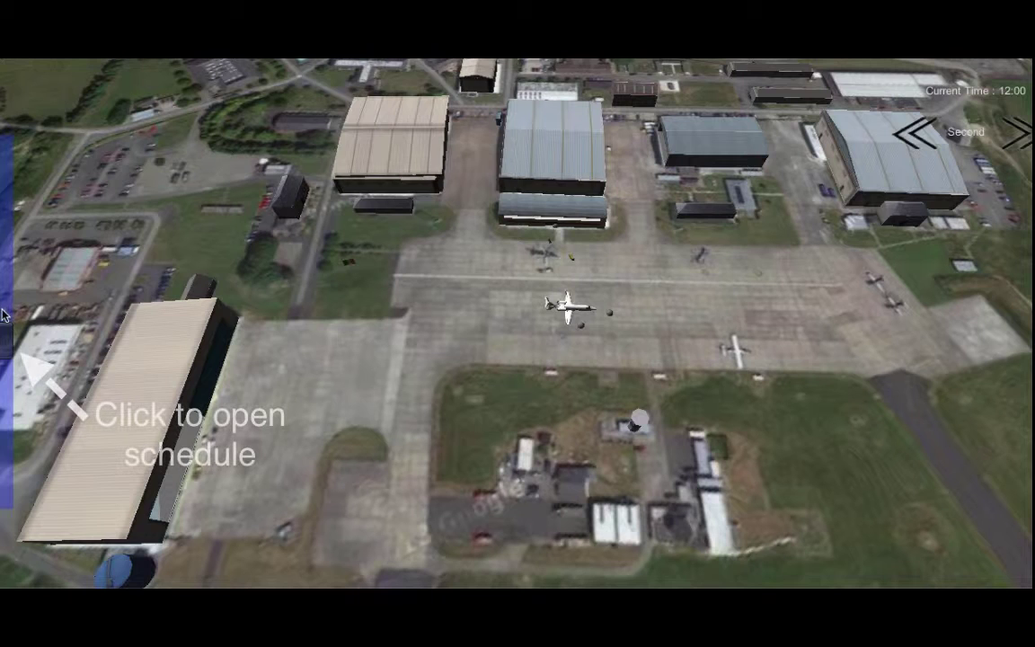
Step: Open the aircraft's task schedule panel from the left side tab
click(5, 312)
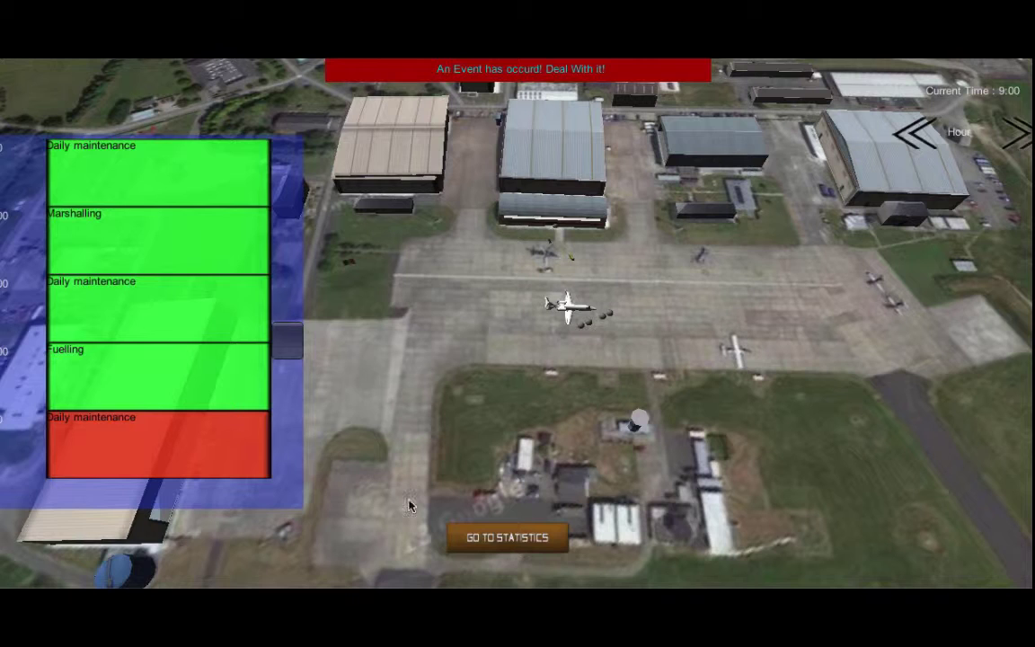
Step: View the run's four hourly statistics charts, then go back to the main menu
click(489, 534)
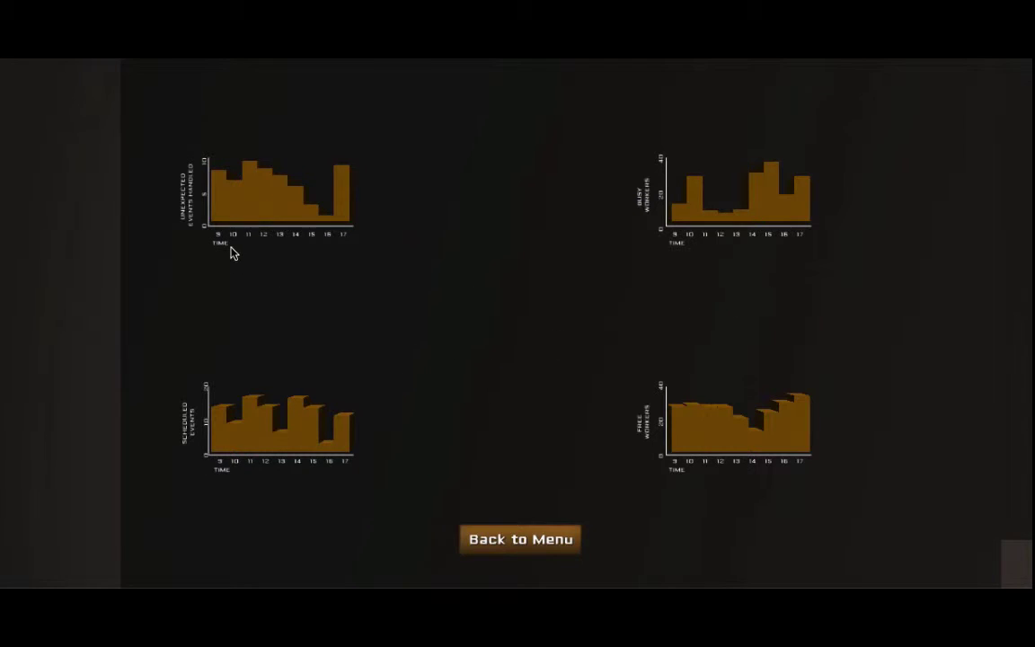
click(517, 541)
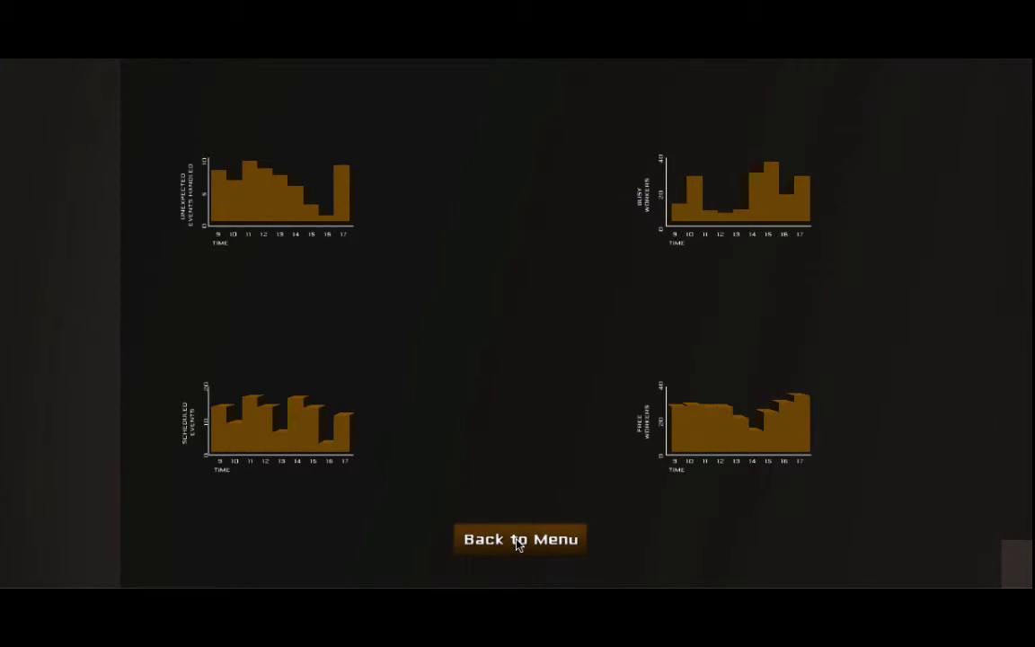